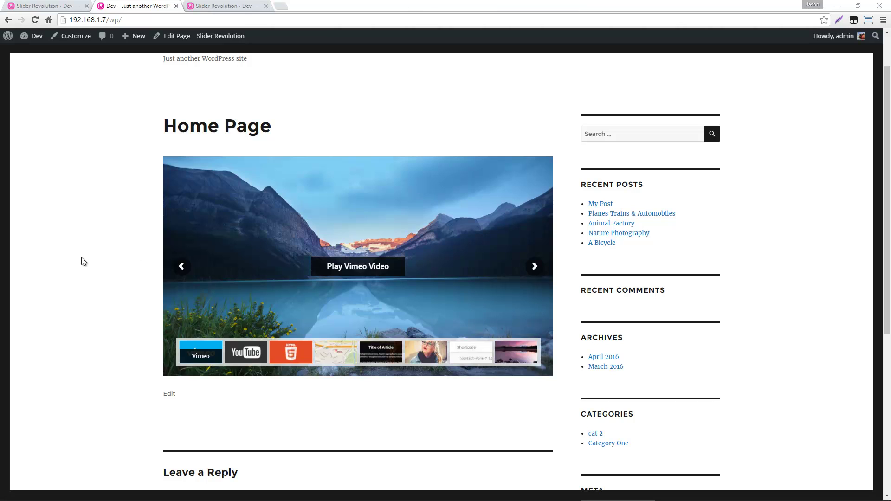
Scroll up and down the home page to view the slider.
{"action": "scroll", "coordinate": [86, 245], "scroll_direction": "up", "scroll_amount": 2}
{"action": "scroll", "coordinate": [90, 246], "scroll_direction": "down", "scroll_amount": 6}
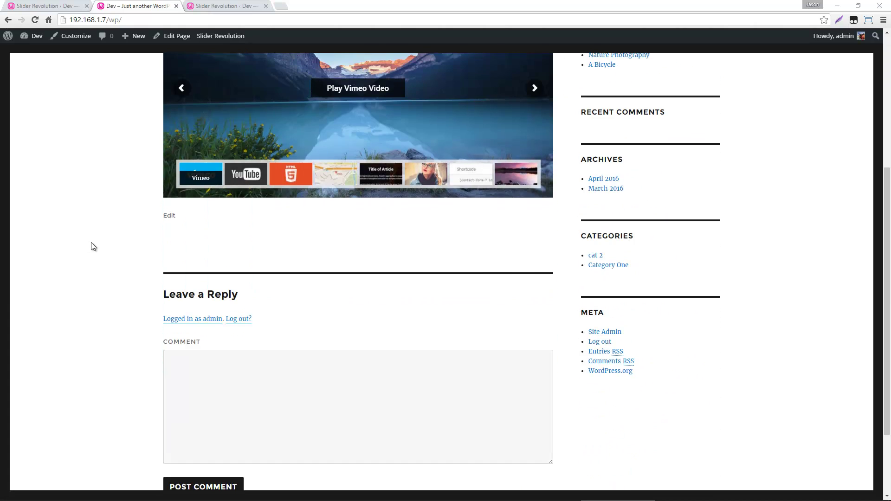
{"action": "scroll", "coordinate": [100, 263], "scroll_direction": "up", "scroll_amount": 6}
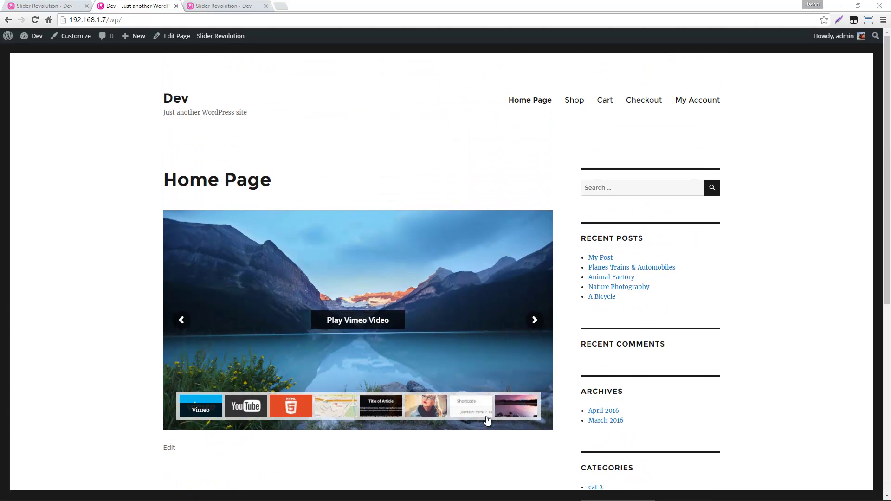
{"action": "scroll", "coordinate": [123, 304], "scroll_direction": "down", "scroll_amount": 2}
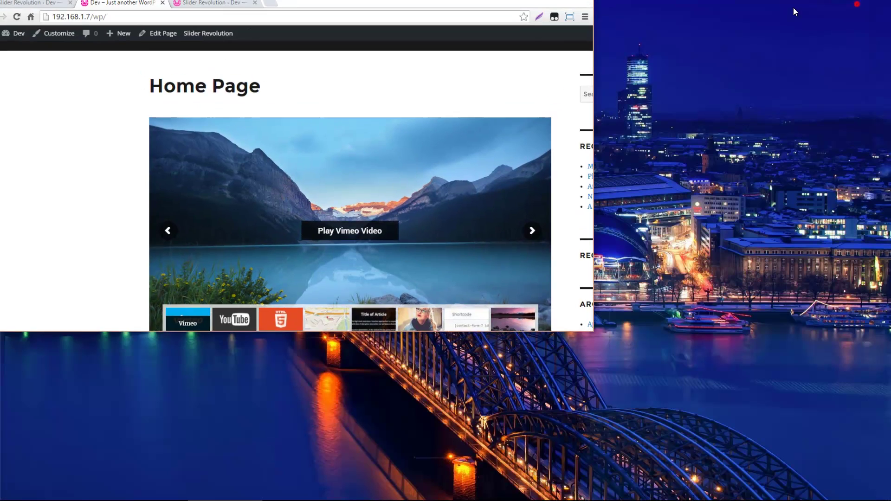
Restore the browser window, make it narrower, then maximize it again.
{"action": "left_click", "coordinate": [857, 5]}
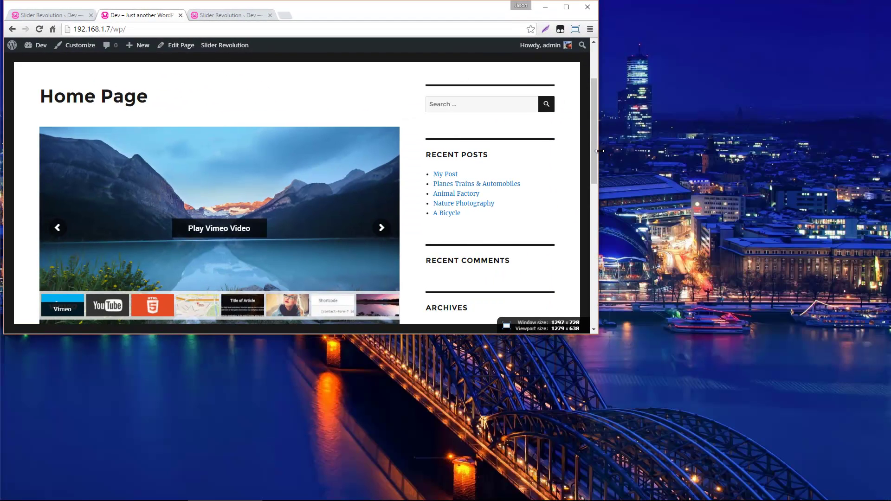
{"action": "left_click_drag", "start_coordinate": [599, 151], "coordinate": [558, 150]}
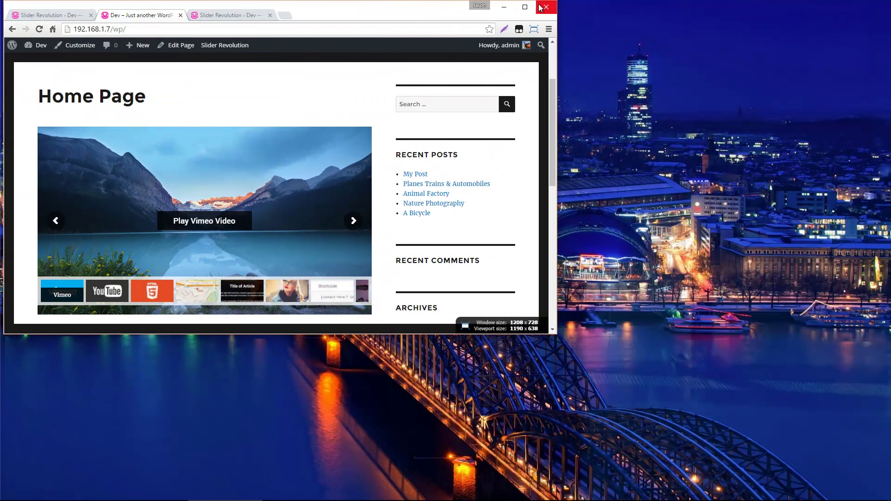
{"action": "left_click", "coordinate": [525, 7]}
{"action": "scroll", "coordinate": [96, 328], "scroll_direction": "up", "scroll_amount": 2}
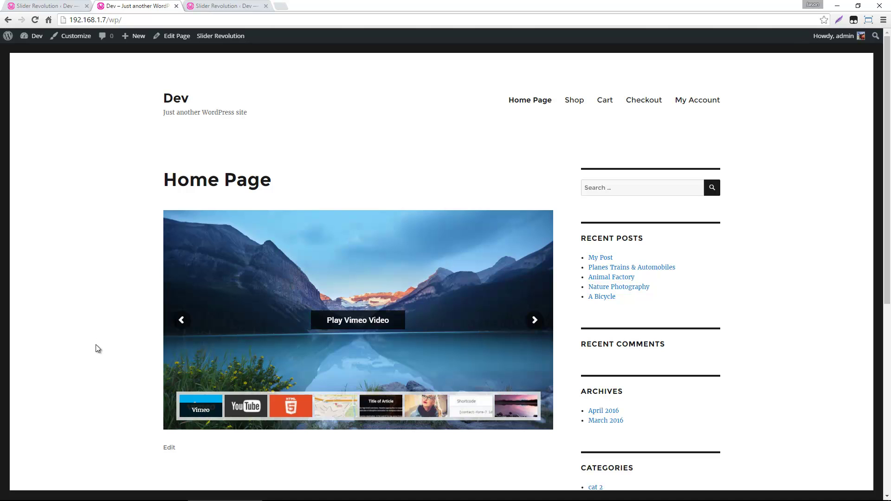
In the slide editor, set the Click Here button's click action to Go FullScreen.
{"action": "left_click", "coordinate": [215, 4]}
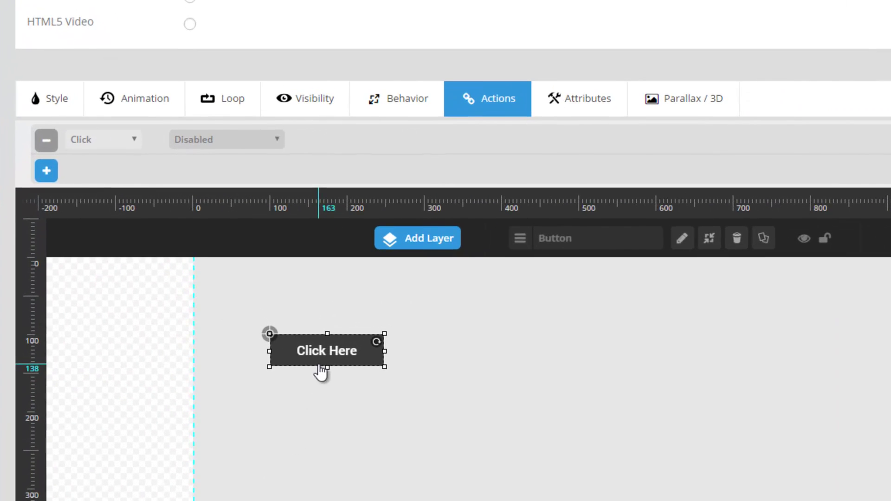
{"action": "left_click", "coordinate": [207, 136]}
{"action": "left_click_drag", "start_coordinate": [301, 200], "coordinate": [301, 318]}
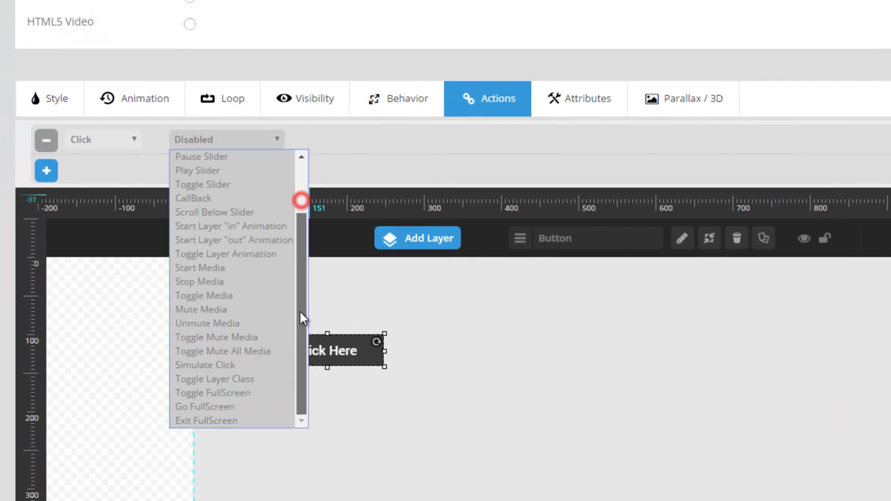
{"action": "left_click", "coordinate": [232, 404]}
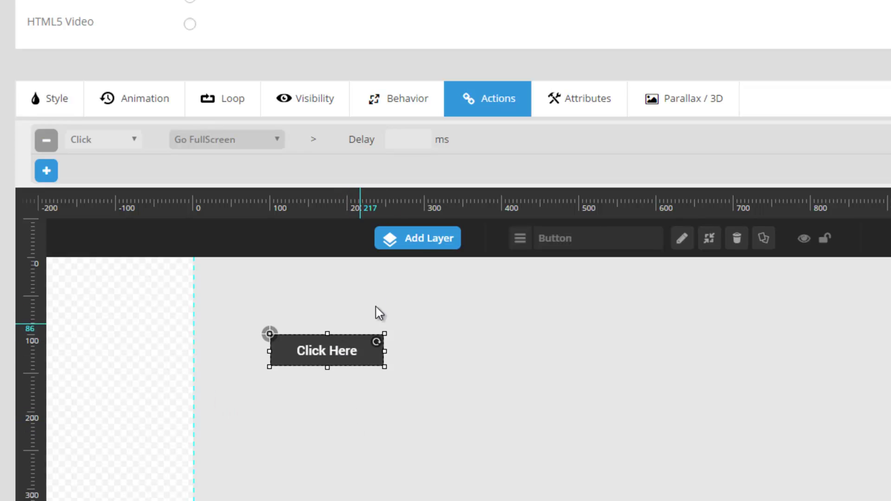
{"action": "mouse_move", "coordinate": [411, 244]}
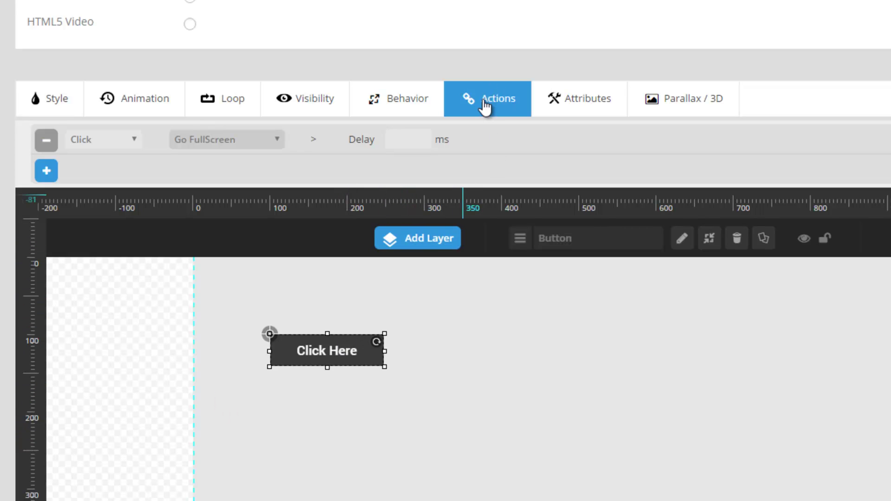
Recheck the action list without changing it, then return to the live home page.
{"action": "left_click", "coordinate": [219, 138]}
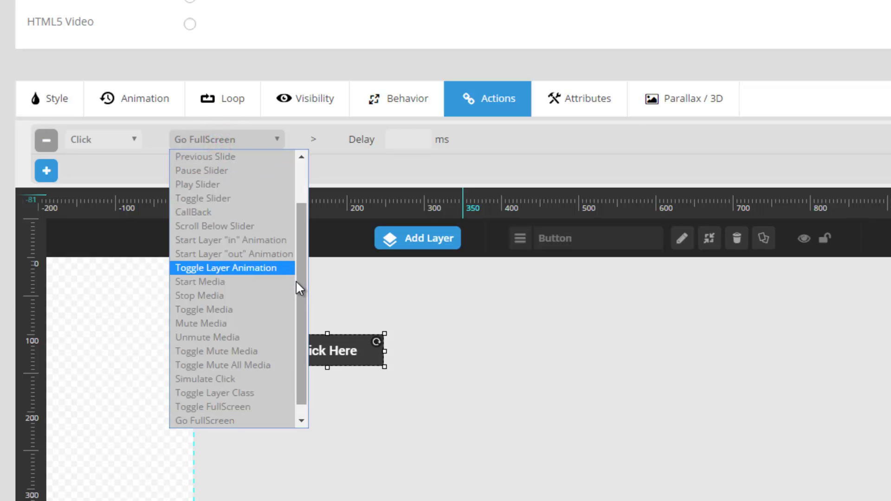
{"action": "left_click_drag", "start_coordinate": [296, 280], "coordinate": [293, 338]}
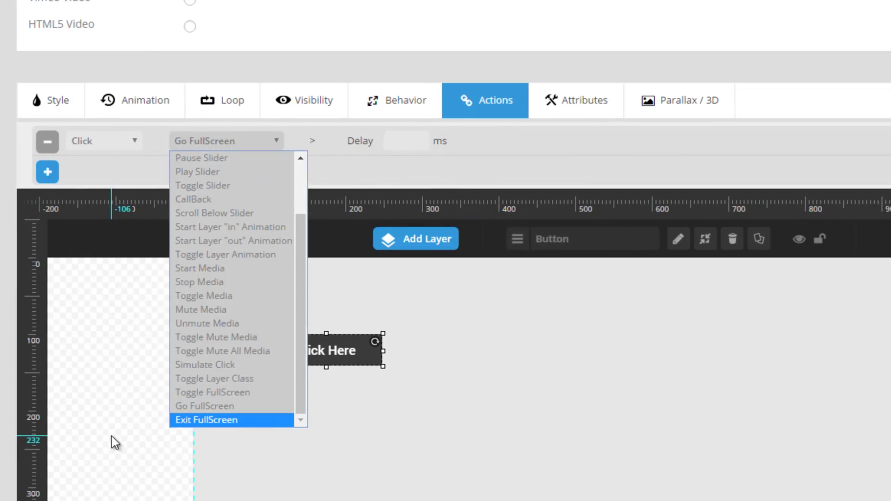
{"action": "left_click", "coordinate": [111, 441]}
{"action": "left_click", "coordinate": [140, 6]}
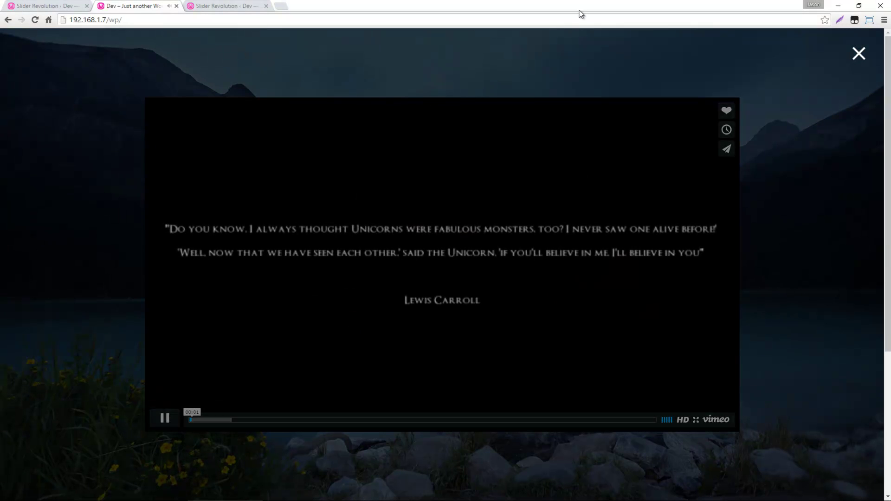
Close the playing Vimeo video lightbox, then open and close the Google Maps lightbox.
{"action": "mouse_move", "coordinate": [234, 364]}
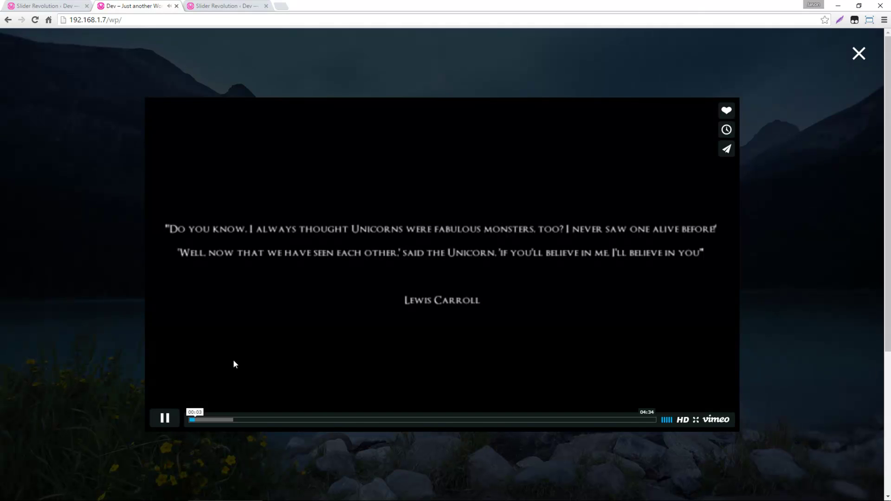
{"action": "left_click", "coordinate": [859, 53]}
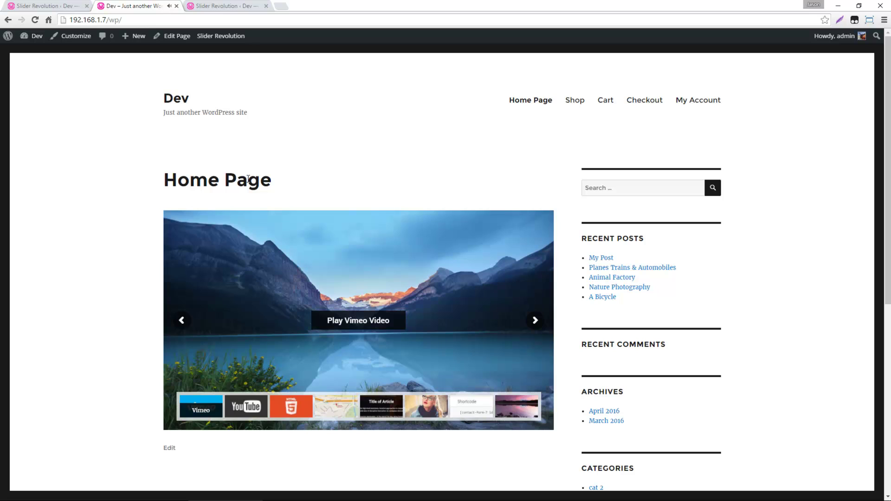
{"action": "scroll", "coordinate": [184, 426], "scroll_direction": "down", "scroll_amount": 1}
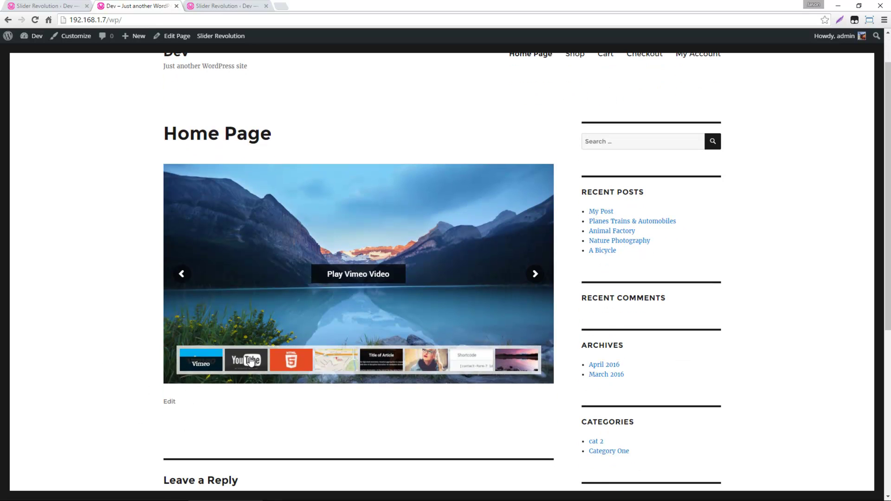
{"action": "left_click", "coordinate": [319, 361]}
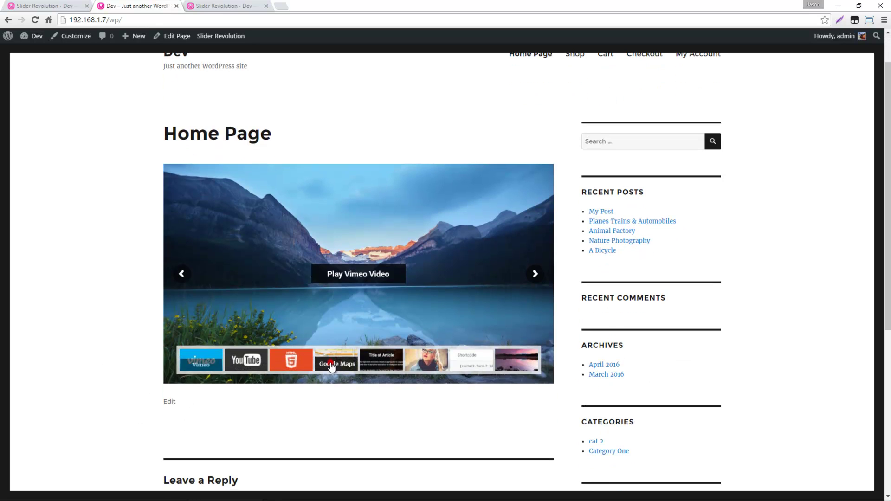
{"action": "left_click", "coordinate": [353, 276]}
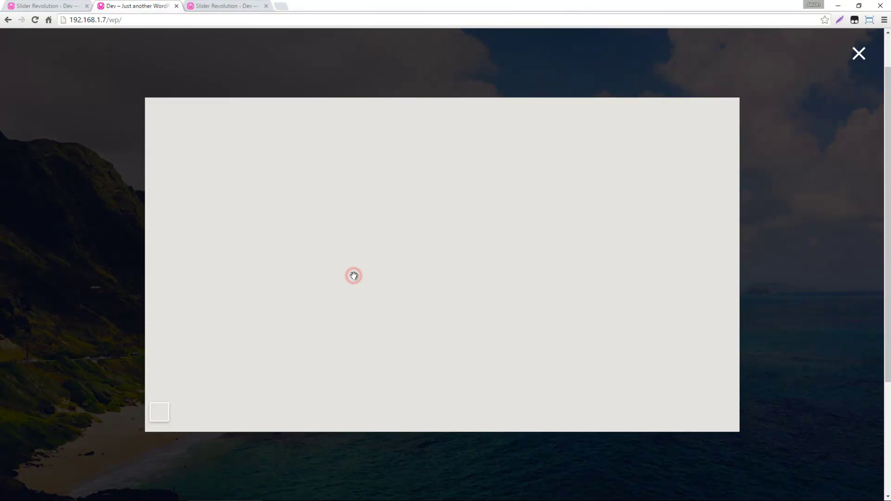
{"action": "left_click", "coordinate": [857, 55]}
Open and close the contact form lightbox, then the text article lightbox.
{"action": "left_click", "coordinate": [457, 363]}
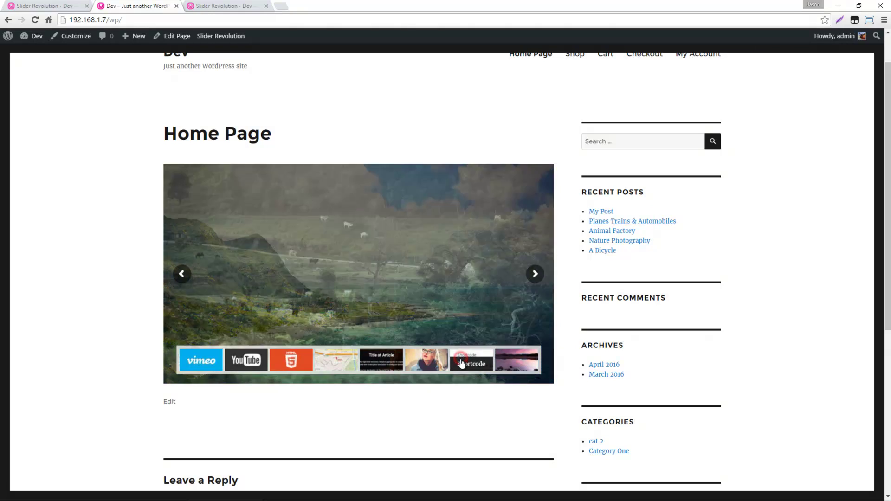
{"action": "left_click", "coordinate": [371, 276]}
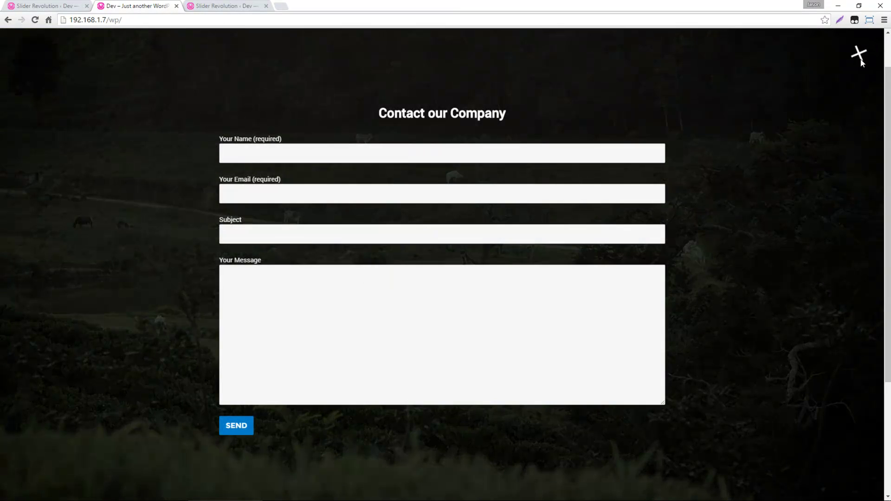
{"action": "left_click", "coordinate": [858, 55]}
{"action": "left_click", "coordinate": [370, 366]}
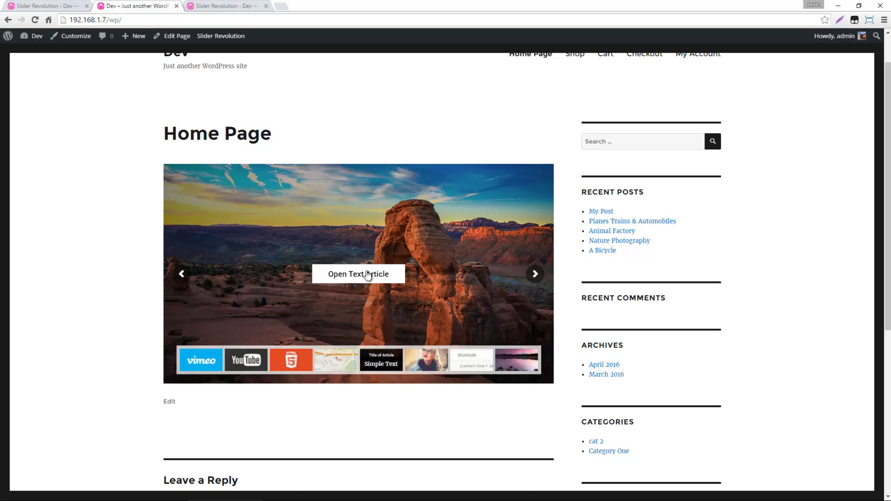
{"action": "left_click", "coordinate": [367, 274]}
{"action": "mouse_move", "coordinate": [717, 154]}
{"action": "left_mouse_down"}
{"action": "mouse_move", "coordinate": [716, 172]}
{"action": "mouse_move", "coordinate": [715, 140]}
{"action": "left_mouse_up"}
{"action": "left_click", "coordinate": [858, 54]}
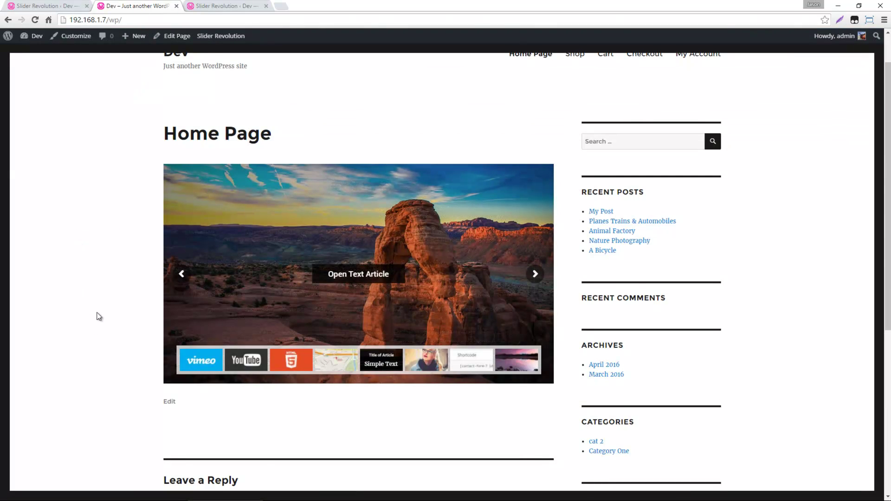
{"action": "scroll", "coordinate": [98, 316], "scroll_direction": "up", "scroll_amount": 1}
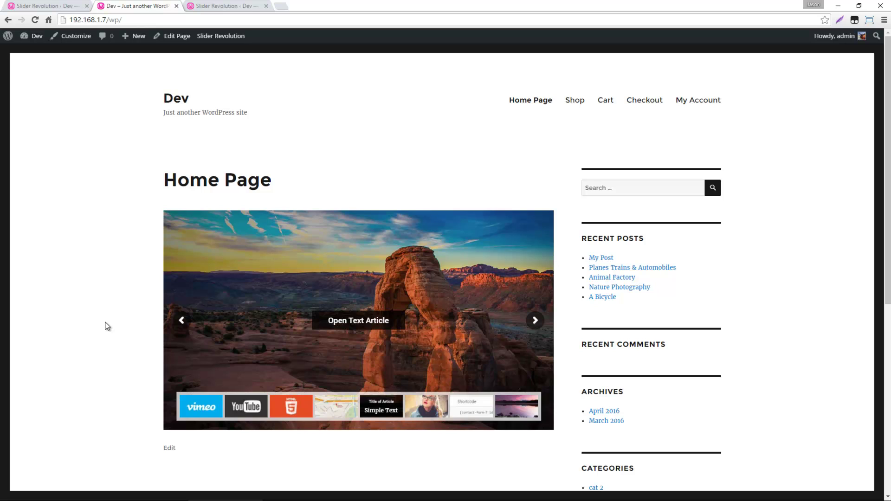
Inspect the Open Google Maps button and Lightbox BG layers, then preview the article lightbox live.
{"action": "left_click", "coordinate": [82, 4]}
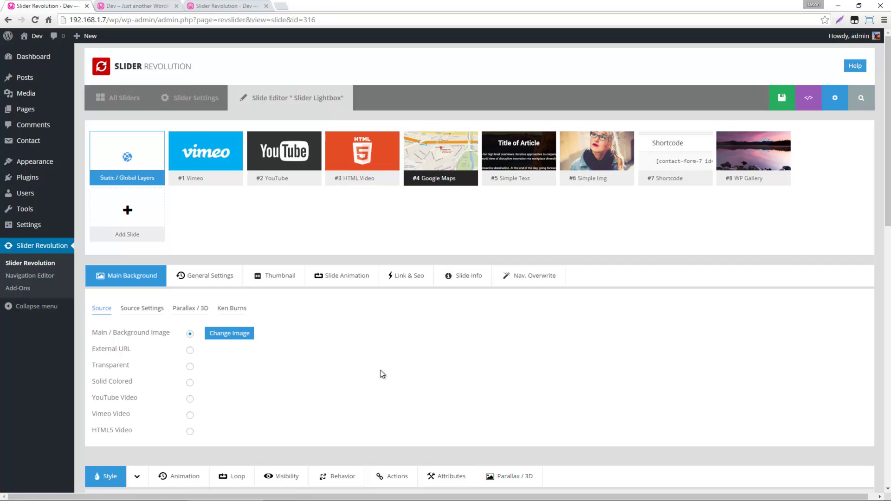
{"action": "scroll", "coordinate": [343, 347], "scroll_direction": "down", "scroll_amount": 9}
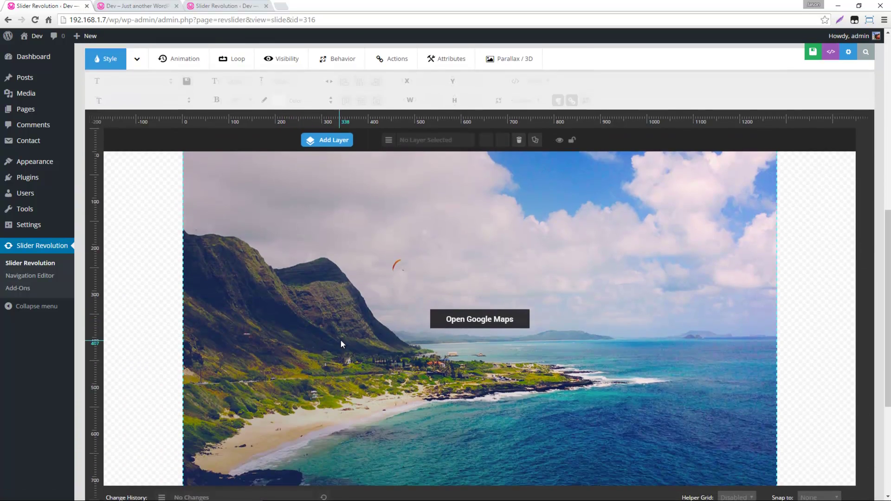
{"action": "scroll", "coordinate": [340, 339], "scroll_direction": "up", "scroll_amount": 2}
{"action": "left_click", "coordinate": [388, 219]}
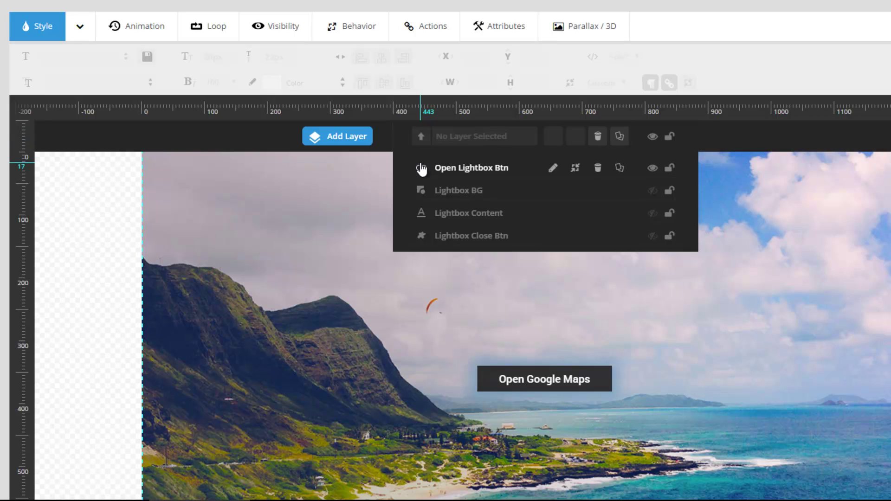
{"action": "left_click", "coordinate": [524, 380]}
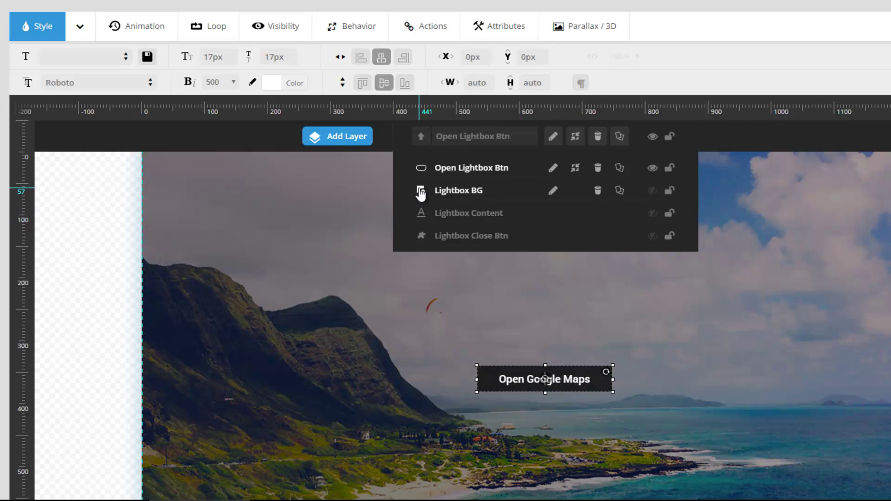
{"action": "left_click", "coordinate": [420, 191]}
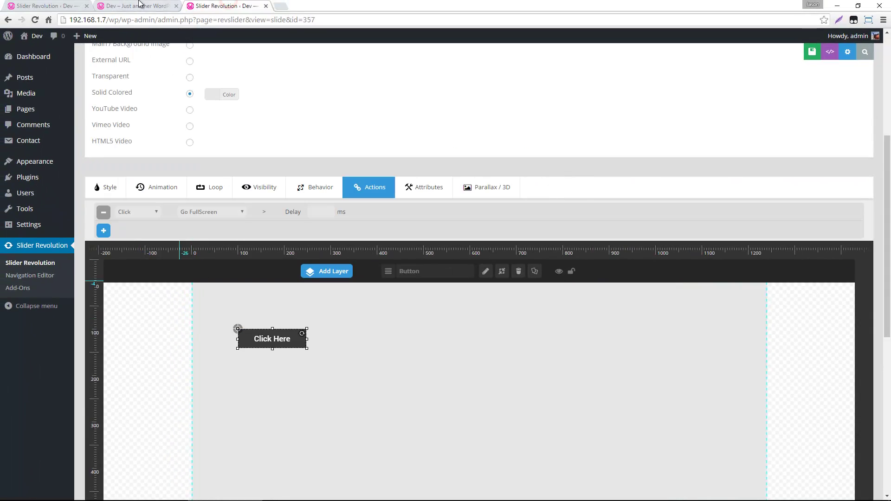
{"action": "left_click", "coordinate": [139, 5]}
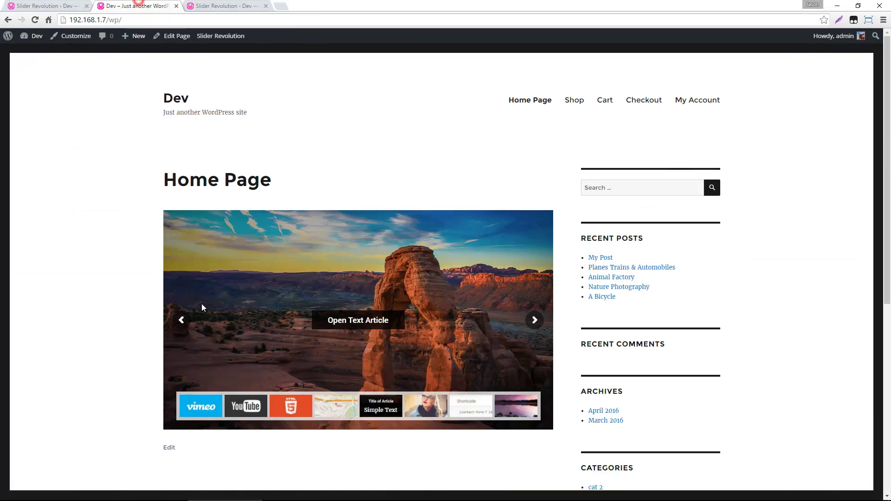
{"action": "left_click", "coordinate": [358, 320]}
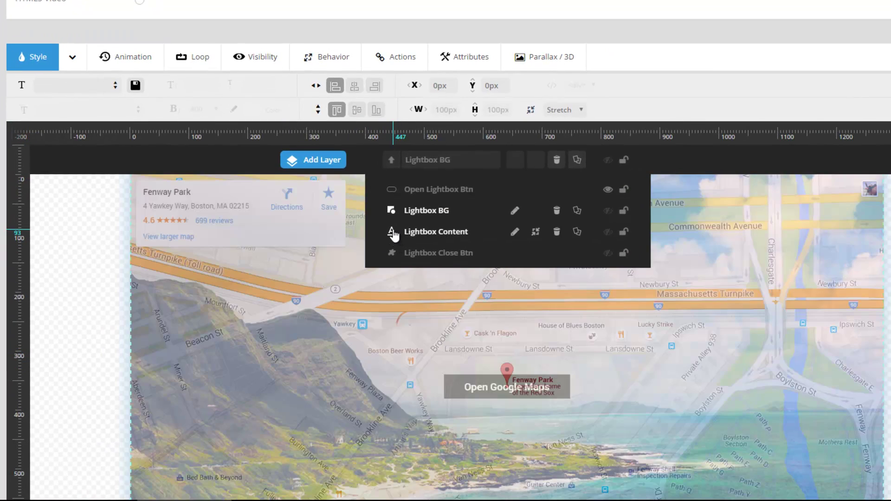
Select Lightbox Content and Lightbox Close Btn, unhide the close X, then select Open Lightbox Btn.
{"action": "left_click", "coordinate": [393, 233]}
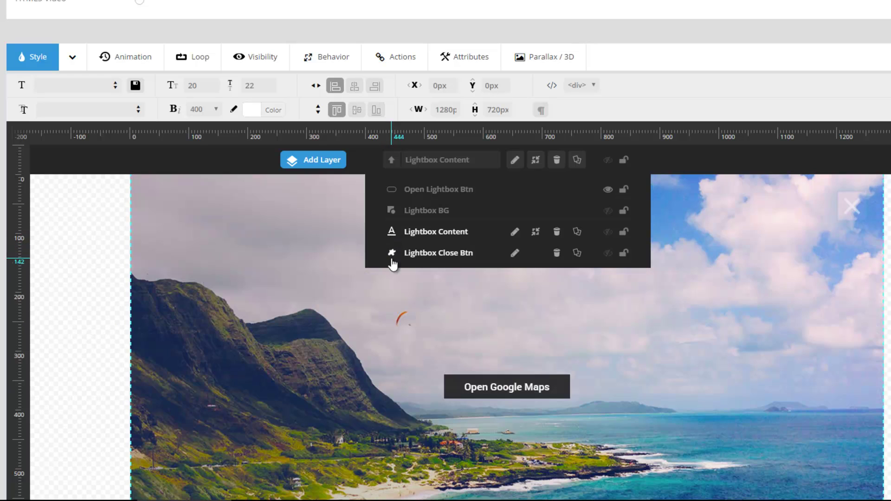
{"action": "left_click", "coordinate": [391, 252]}
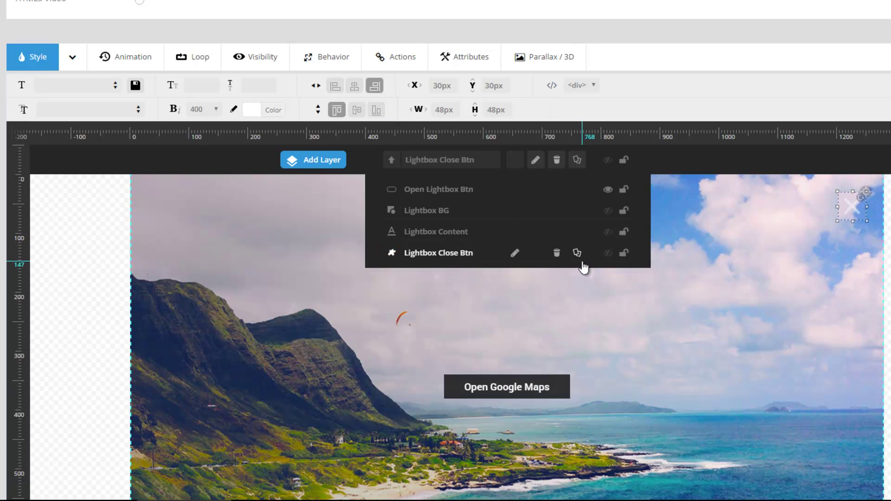
{"action": "left_click", "coordinate": [607, 252]}
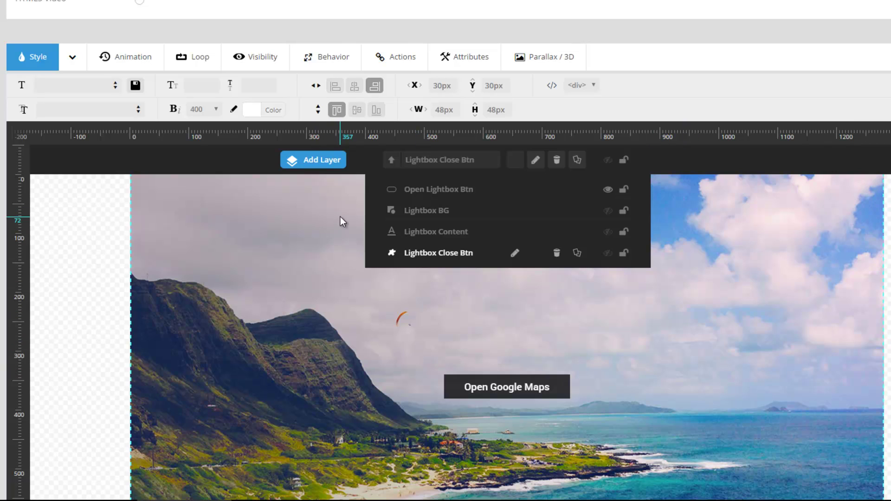
{"action": "left_click", "coordinate": [391, 191]}
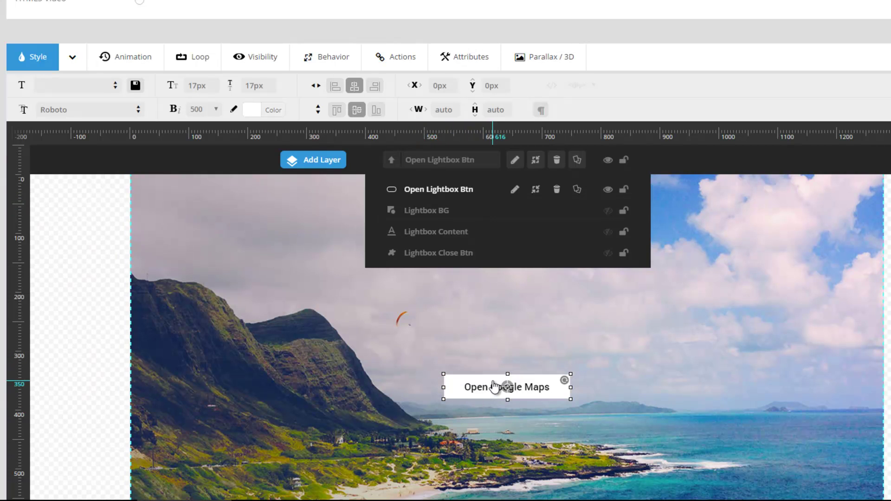
Review Open Lightbox Btn's actions: Go FullScreen, three lightbox start-in animations, and hideRevNav().
{"action": "left_click", "coordinate": [396, 60]}
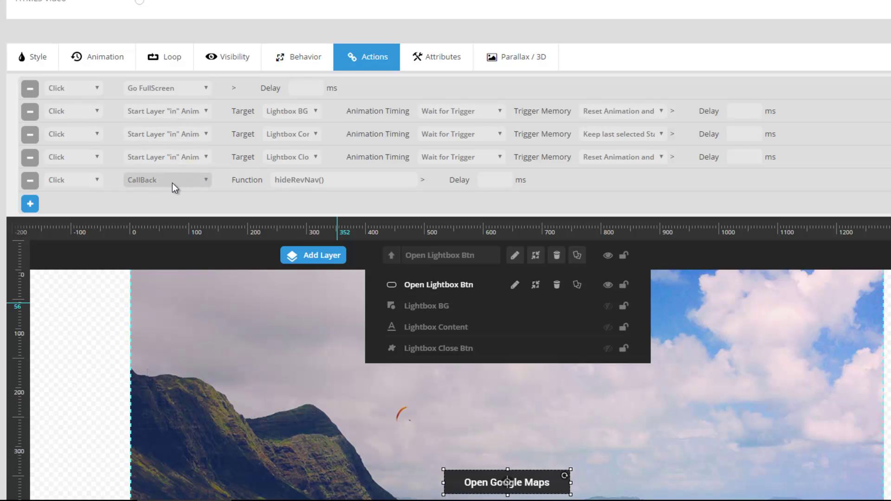
{"action": "scroll", "coordinate": [244, 344], "scroll_direction": "down", "scroll_amount": 1}
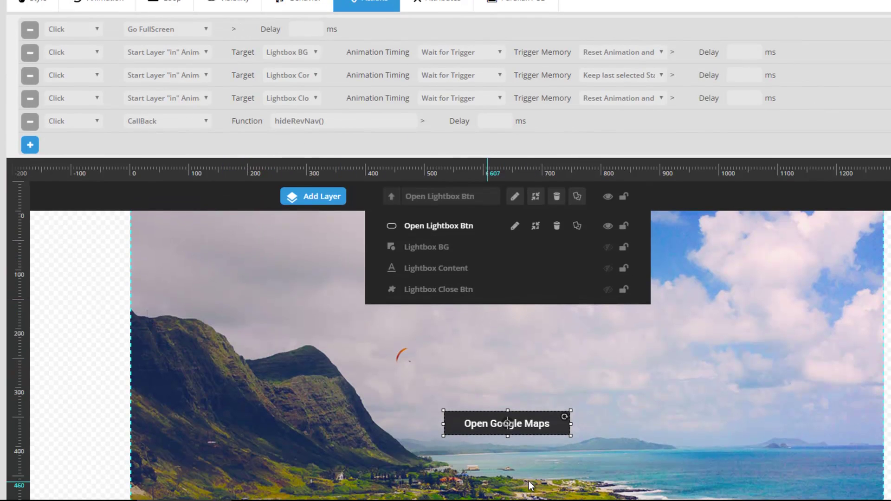
{"action": "scroll", "coordinate": [265, 324], "scroll_direction": "up", "scroll_amount": 2}
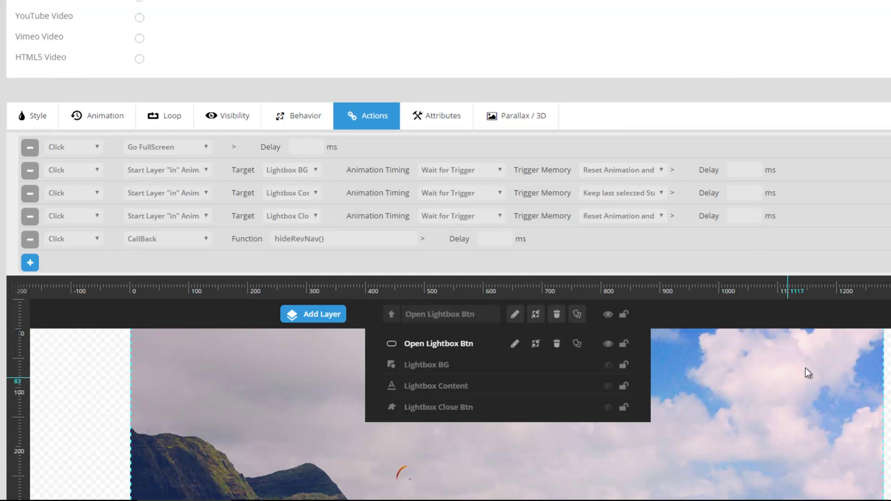
{"action": "scroll", "coordinate": [595, 54], "scroll_direction": "up", "scroll_amount": 6}
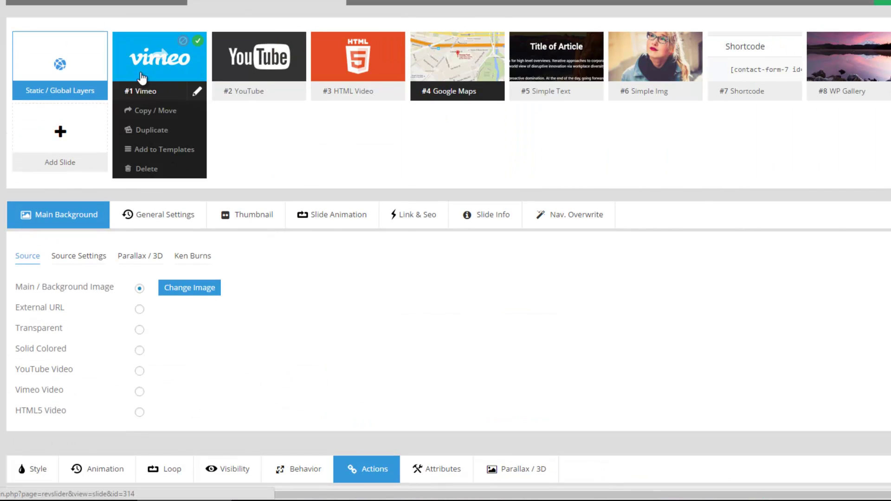
{"action": "scroll", "coordinate": [338, 102], "scroll_direction": "down", "scroll_amount": 7}
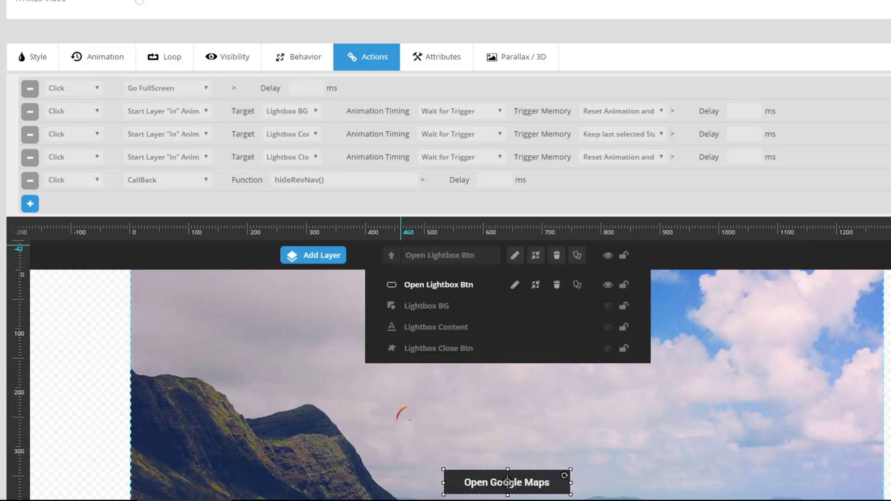
{"action": "left_click", "coordinate": [191, 110]}
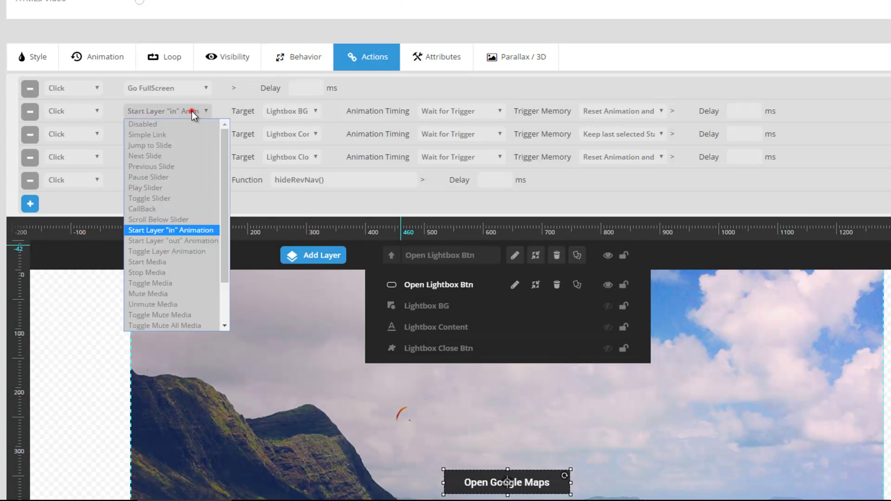
{"action": "left_click", "coordinate": [177, 233]}
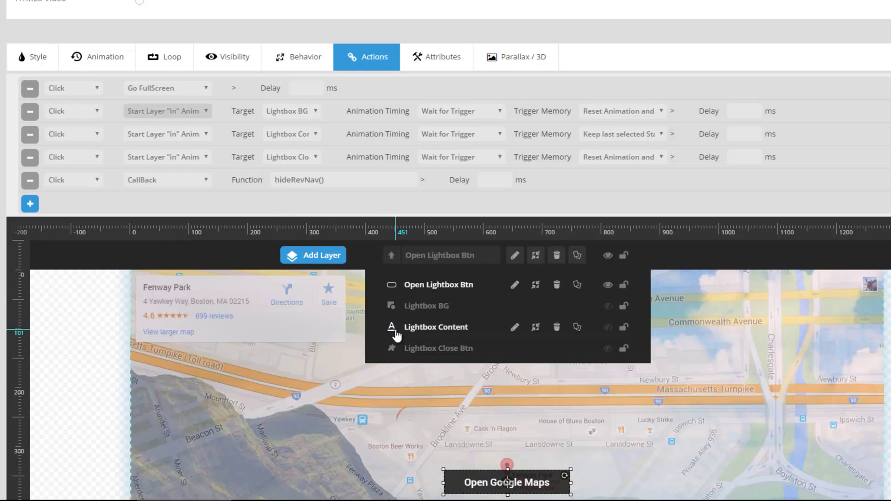
Show Lightbox Close Btn's actions: Exit FullScreen, three start-out animations, and showRevNav().
{"action": "left_click", "coordinate": [393, 348]}
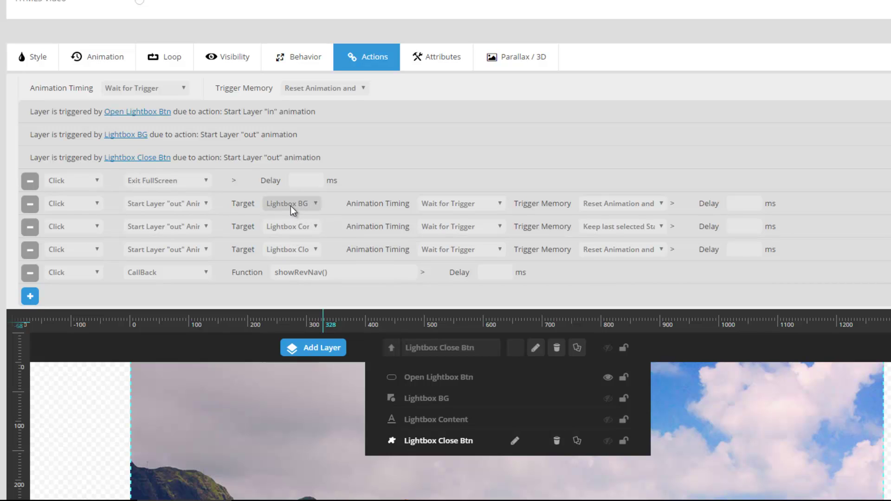
{"action": "left_click", "coordinate": [465, 159]}
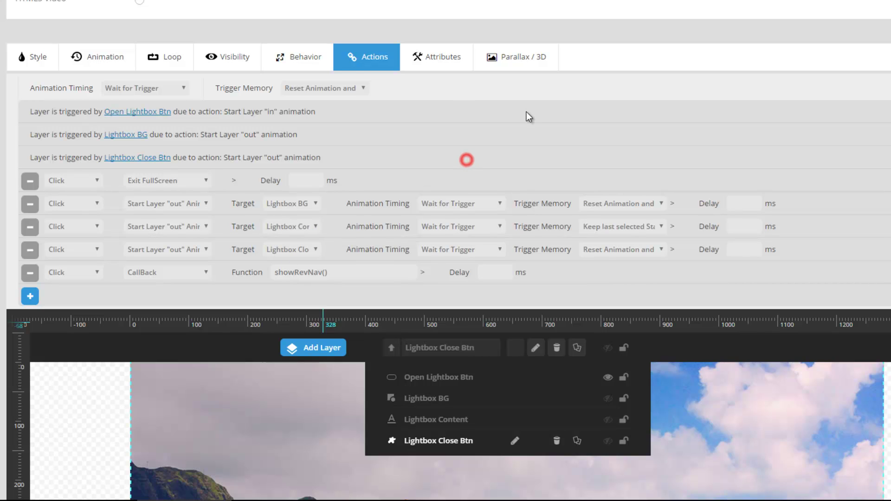
{"action": "scroll", "coordinate": [519, 109], "scroll_direction": "down", "scroll_amount": 3}
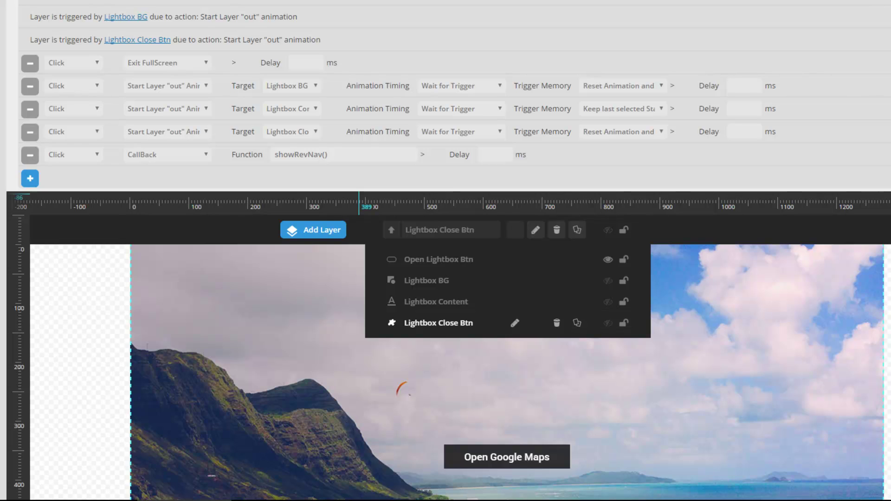
Review Open Lightbox Btn's black, 0.75-opacity background with 12px/35px padding, then view its actions.
{"action": "scroll", "coordinate": [287, 332], "scroll_direction": "down", "scroll_amount": 4}
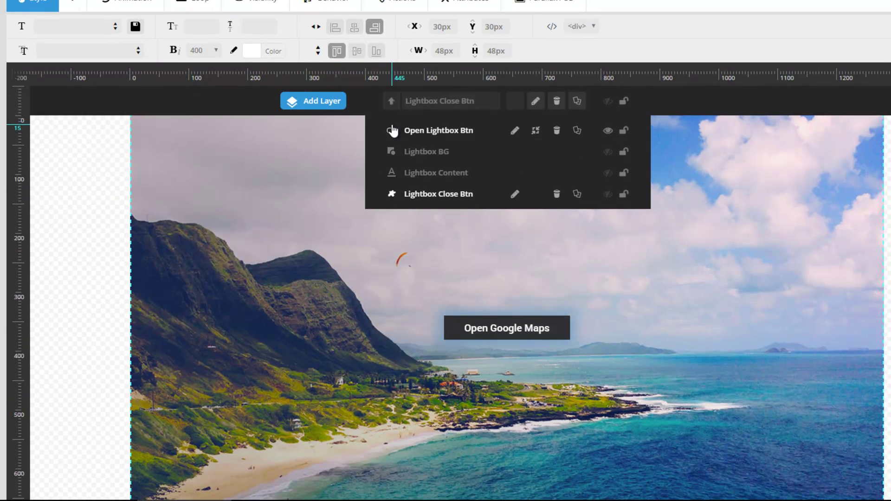
{"action": "left_click", "coordinate": [392, 131]}
{"action": "scroll", "coordinate": [418, 339], "scroll_direction": "up", "scroll_amount": 2}
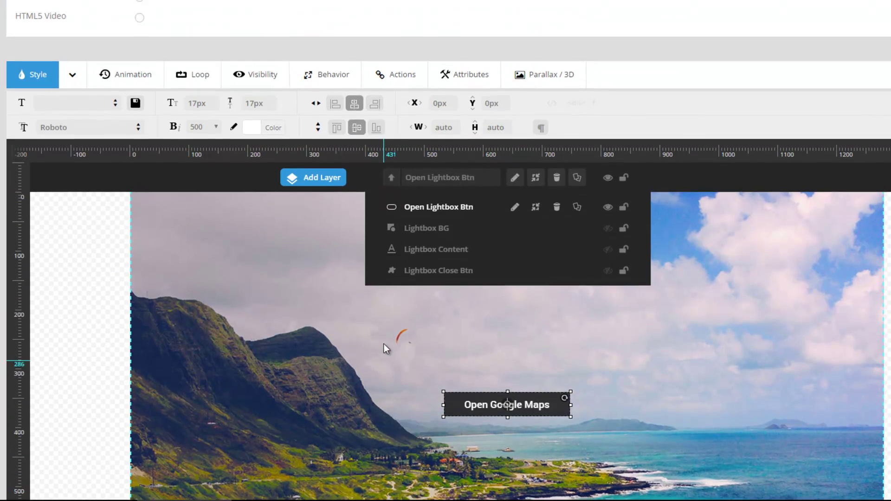
{"action": "scroll", "coordinate": [383, 343], "scroll_direction": "up", "scroll_amount": 1}
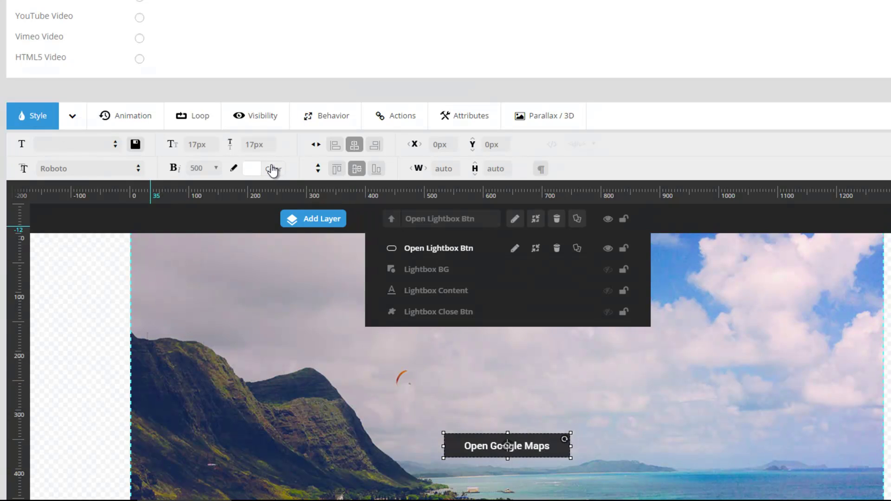
{"action": "left_click", "coordinate": [73, 116]}
{"action": "left_click", "coordinate": [74, 203]}
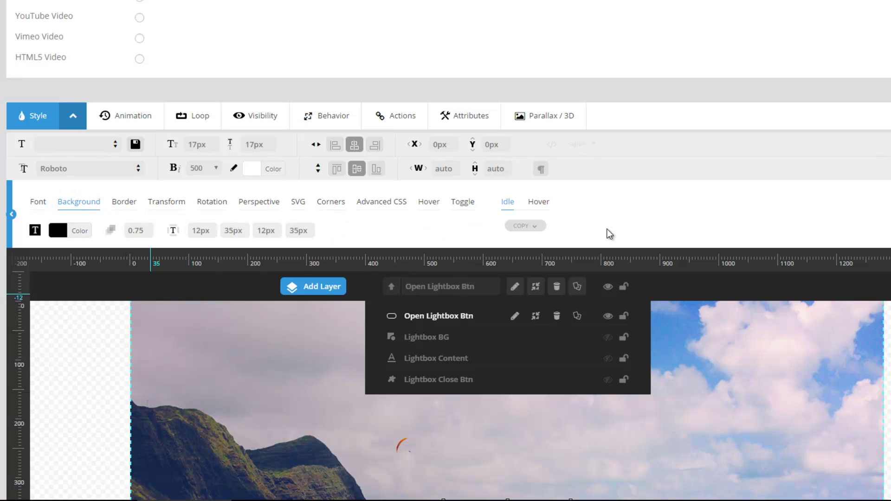
{"action": "scroll", "coordinate": [731, 311], "scroll_direction": "down", "scroll_amount": 3}
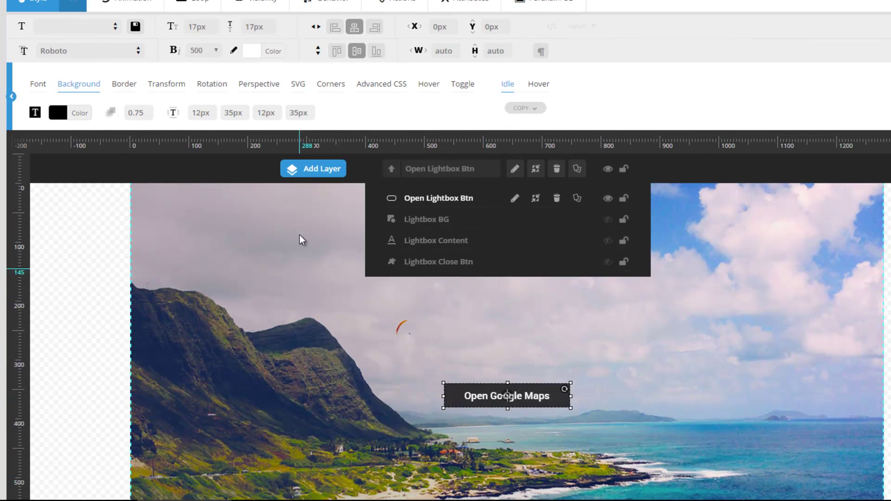
{"action": "mouse_move", "coordinate": [313, 169]}
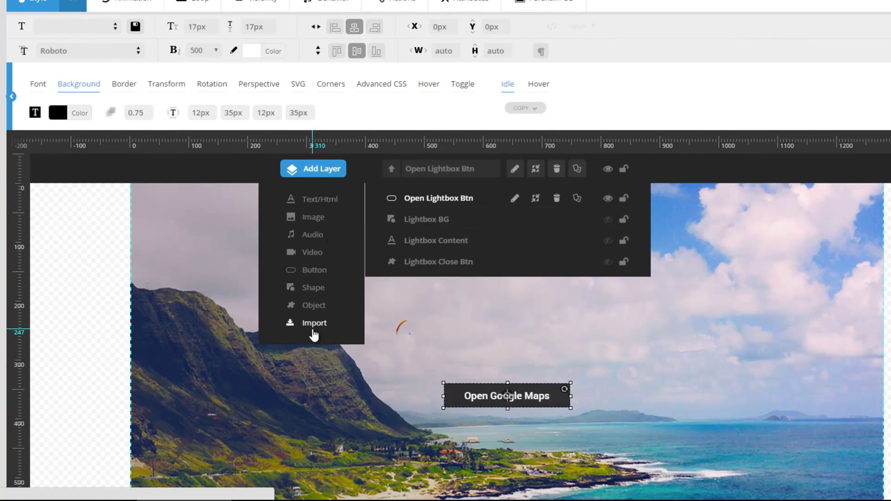
{"action": "scroll", "coordinate": [324, 250], "scroll_direction": "up", "scroll_amount": 1}
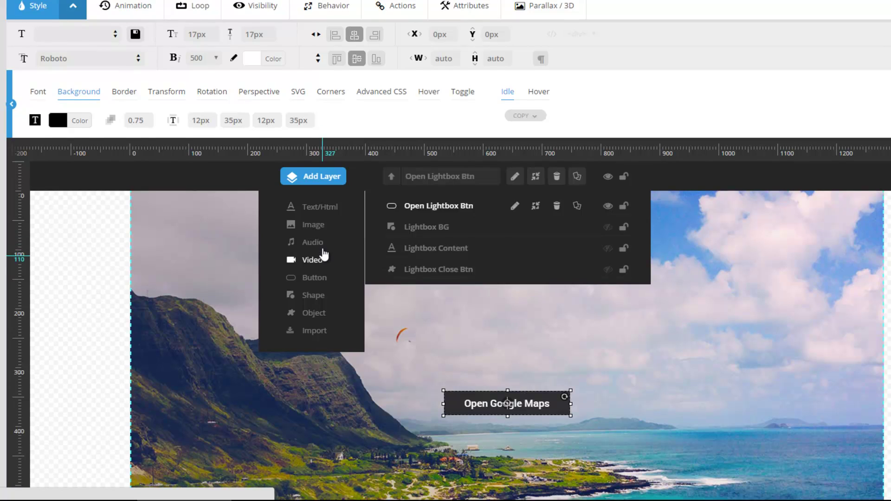
{"action": "scroll", "coordinate": [352, 195], "scroll_direction": "up", "scroll_amount": 1}
{"action": "left_click", "coordinate": [395, 54]}
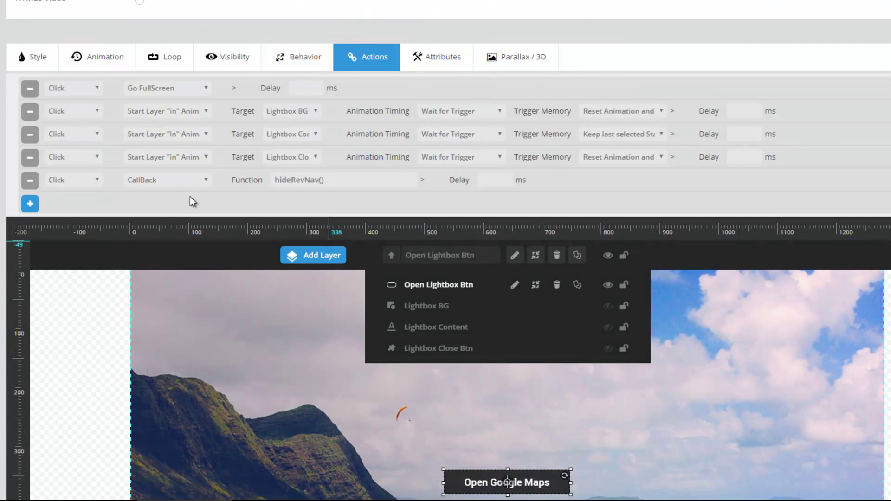
{"action": "scroll", "coordinate": [301, 209], "scroll_direction": "down", "scroll_amount": 3}
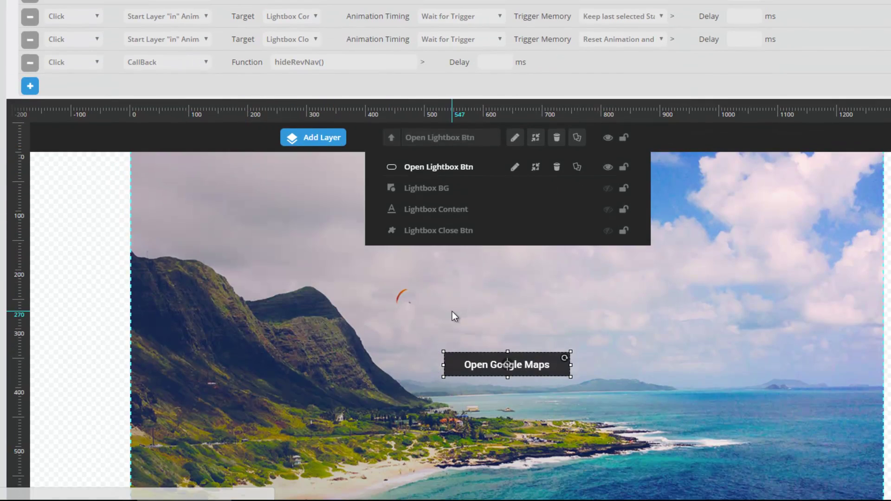
Select Lightbox BG, return to Style settings, and make the Lightbox Close Btn X visible.
{"action": "left_click", "coordinate": [390, 189]}
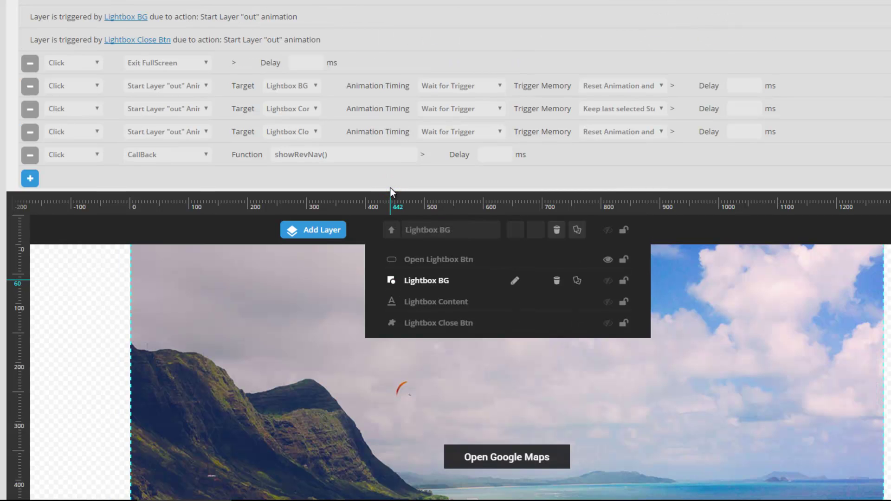
{"action": "scroll", "coordinate": [392, 188], "scroll_direction": "up", "scroll_amount": 3}
{"action": "left_click", "coordinate": [41, 58]}
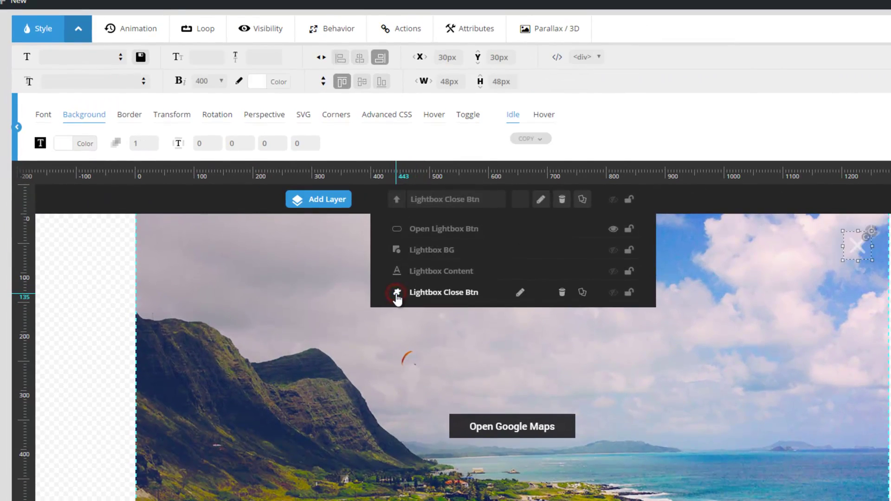
{"action": "left_click", "coordinate": [613, 292]}
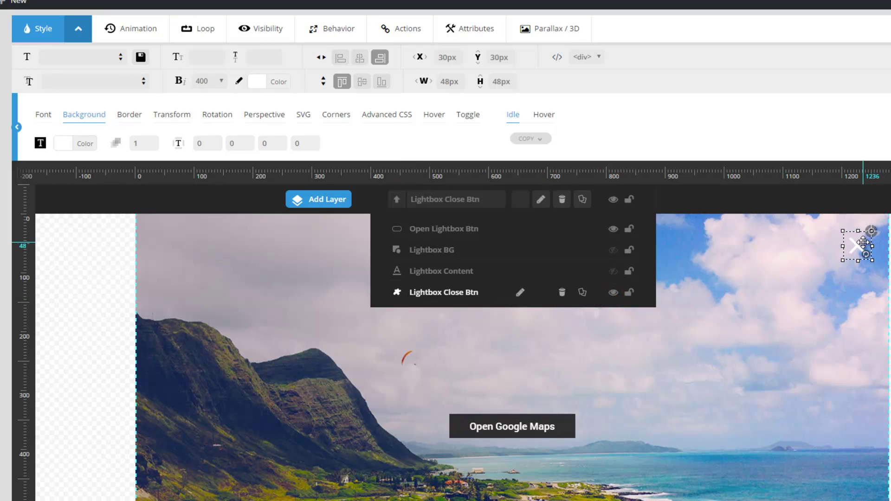
Browse the close button's icon picker and close it, keeping the 48px white X.
{"action": "mouse_move", "coordinate": [312, 204]}
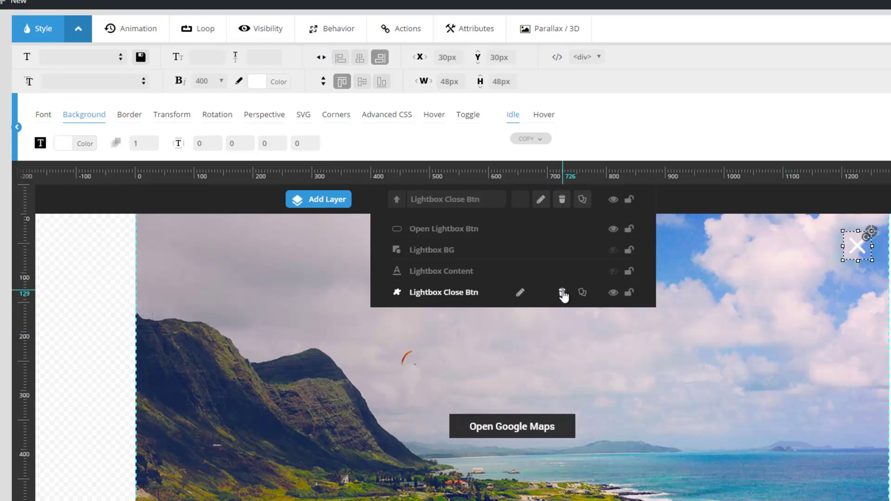
{"action": "left_click", "coordinate": [519, 292]}
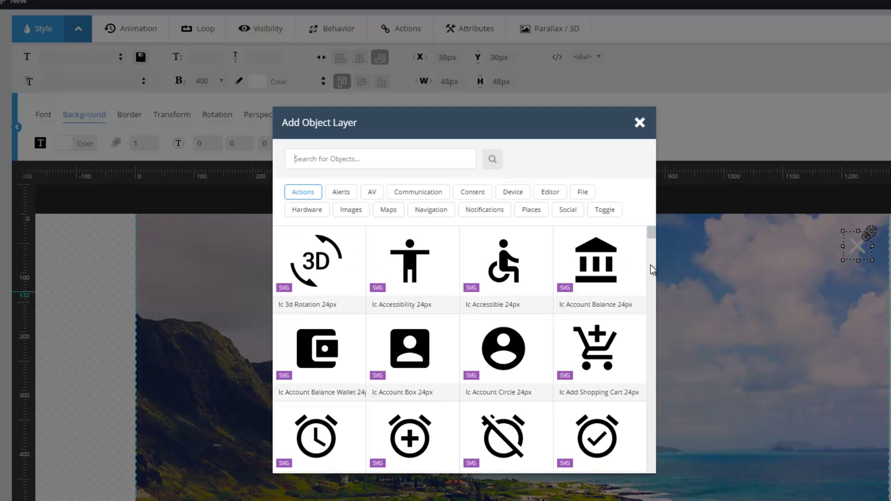
{"action": "mouse_move", "coordinate": [648, 232]}
{"action": "left_mouse_down"}
{"action": "mouse_move", "coordinate": [645, 453]}
{"action": "mouse_move", "coordinate": [638, 224]}
{"action": "left_mouse_up"}
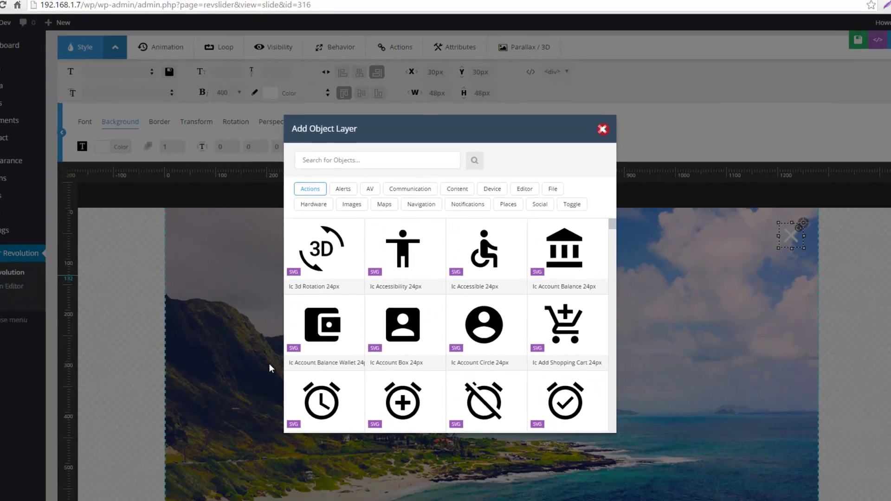
{"action": "left_click", "coordinate": [639, 122]}
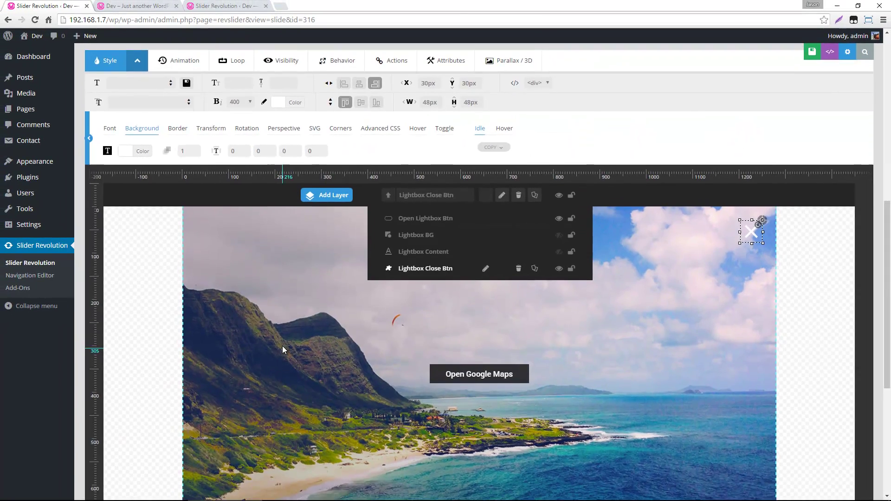
Scroll to the editor's top, then view the live home page with the slider.
{"action": "scroll", "coordinate": [282, 346], "scroll_direction": "up", "scroll_amount": 9}
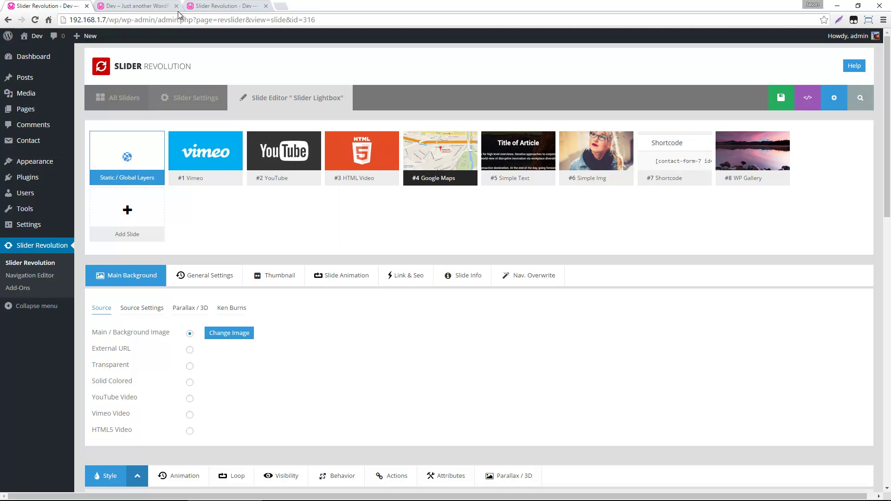
{"action": "left_click", "coordinate": [150, 6]}
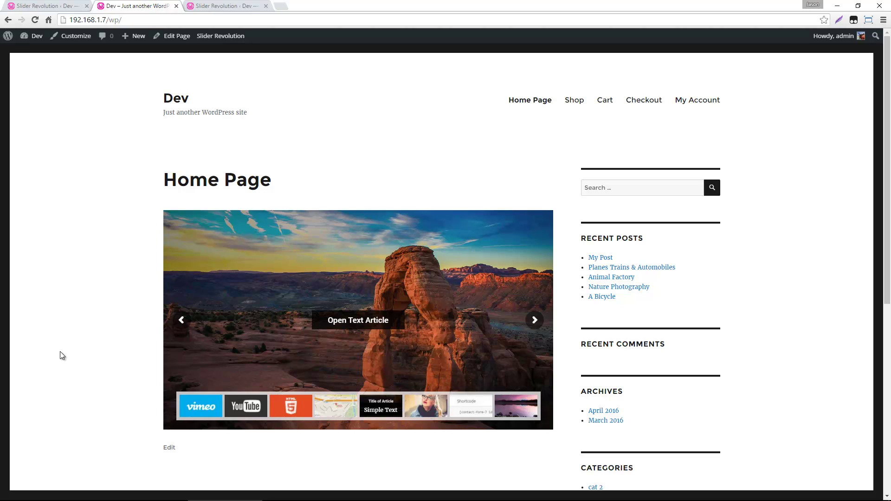